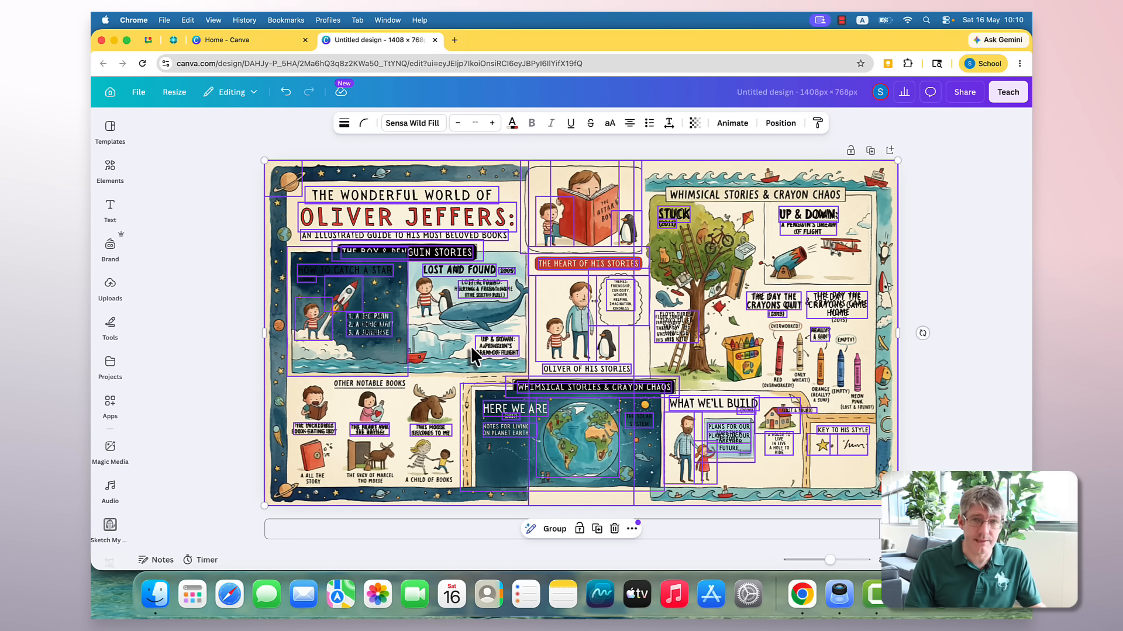
Step: Bring the "The Boy & Penguin Stories" heading forward so its full text sits in front of the overlapping layer
left_click(210, 318)
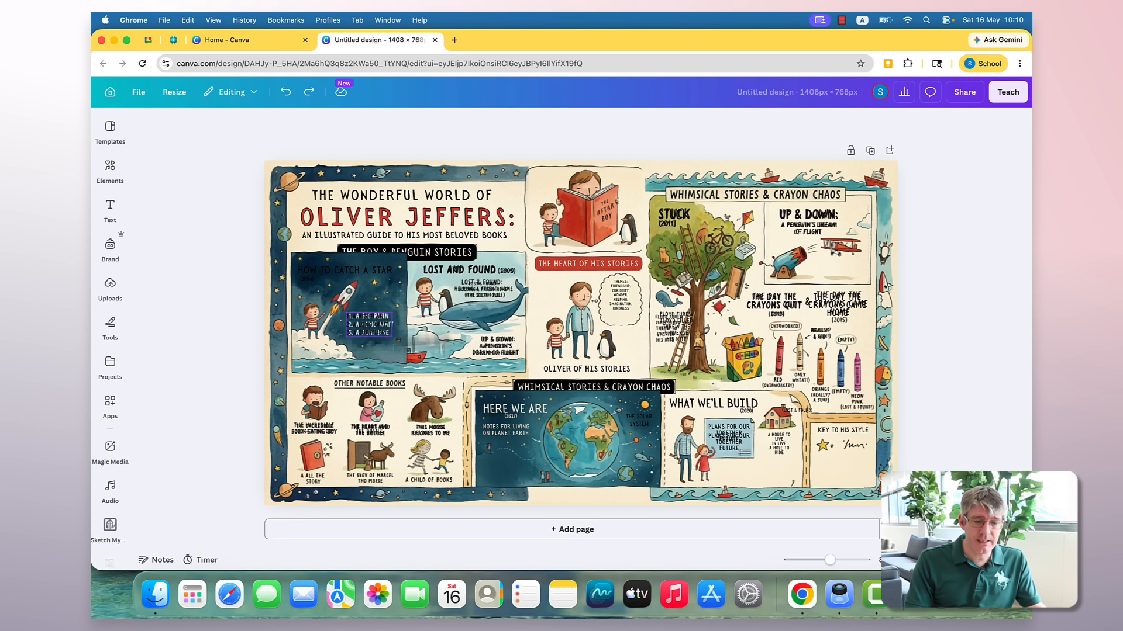
left_click(466, 264)
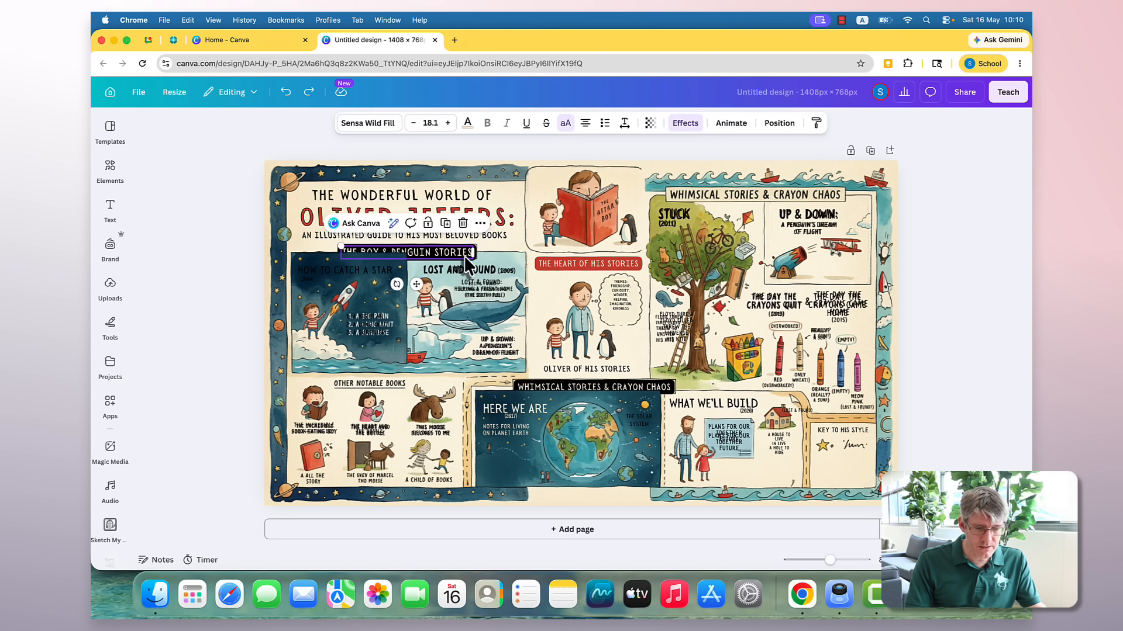
key("super+]")
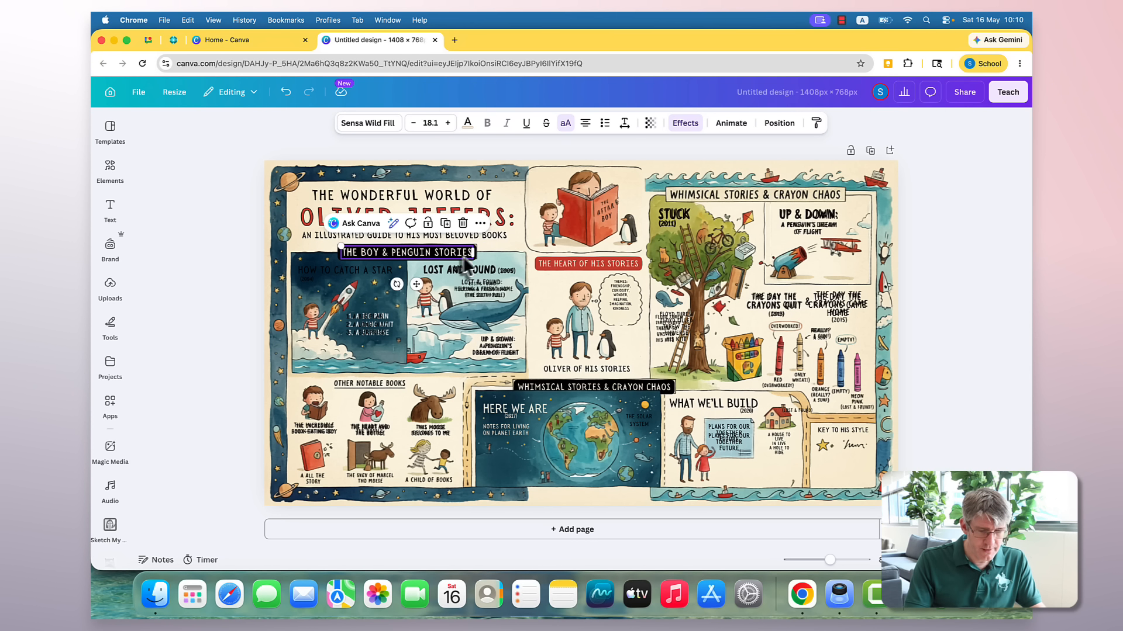
Step: Shorten the heading to "The Boy & Penguin" by removing its last word, and delete the empty banner image behind it
double_click(449, 253)
double_click(452, 253)
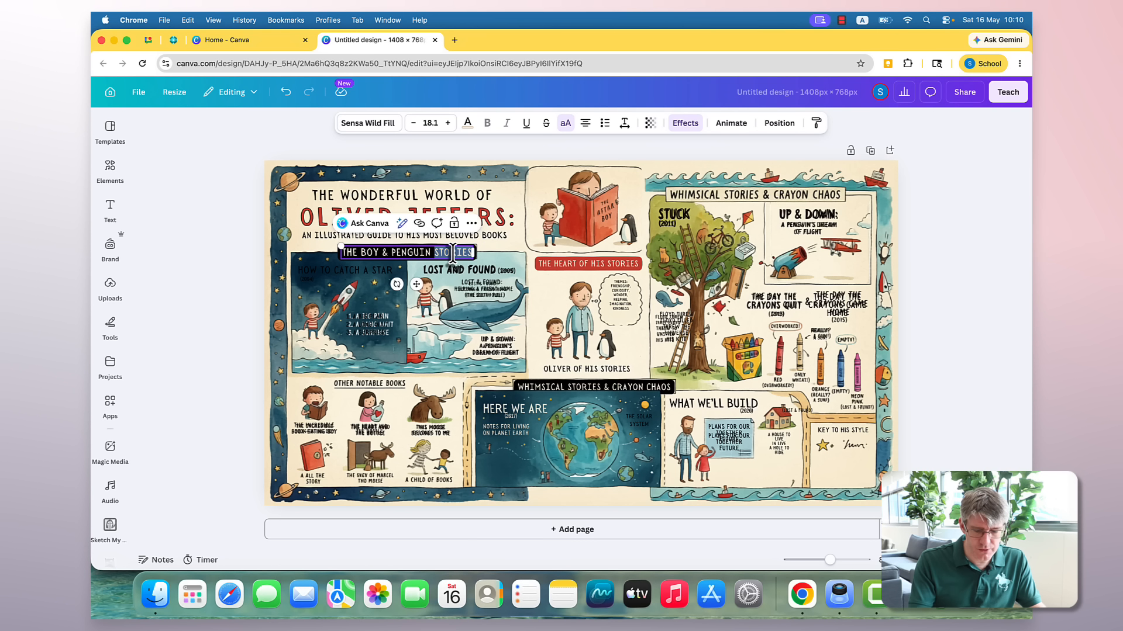
key("BackSpace")
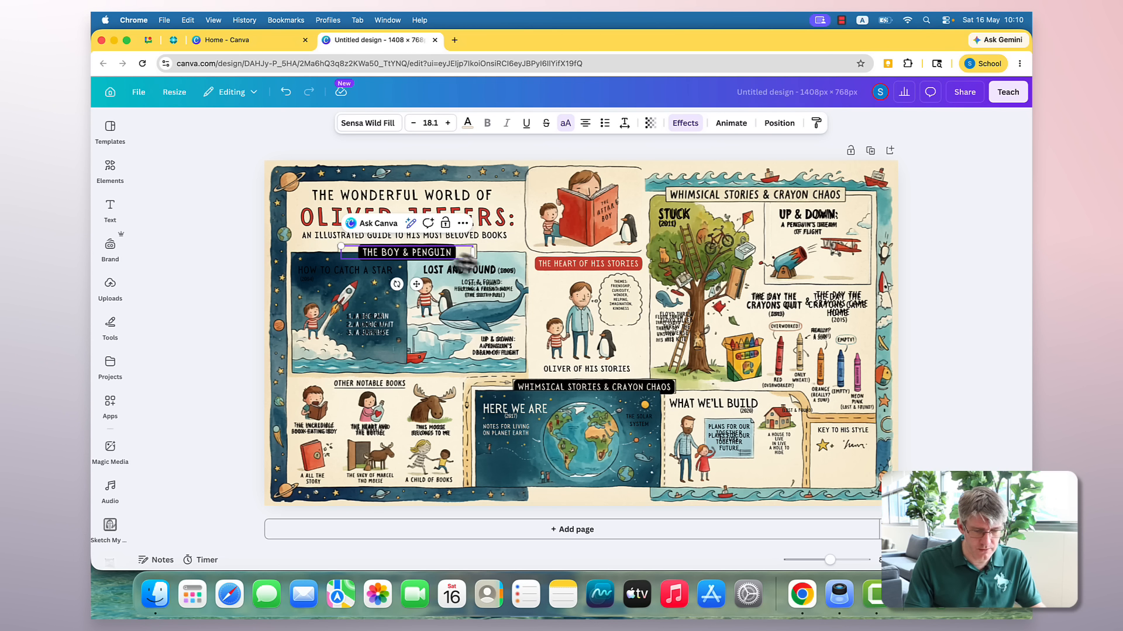
left_click(489, 270)
left_click(347, 245)
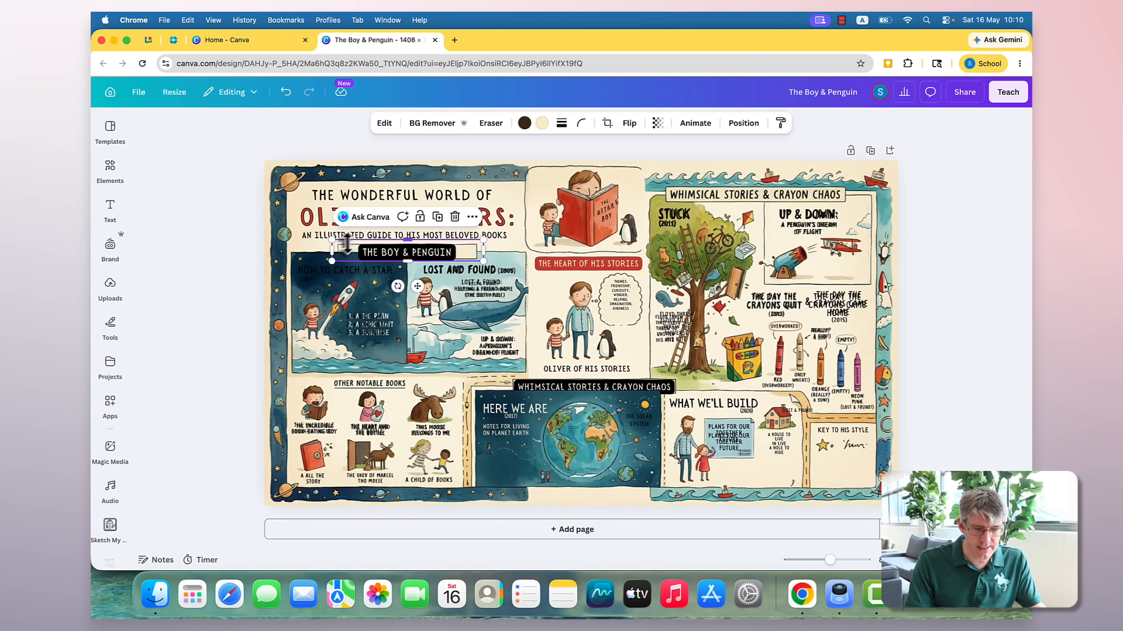
key("BackSpace")
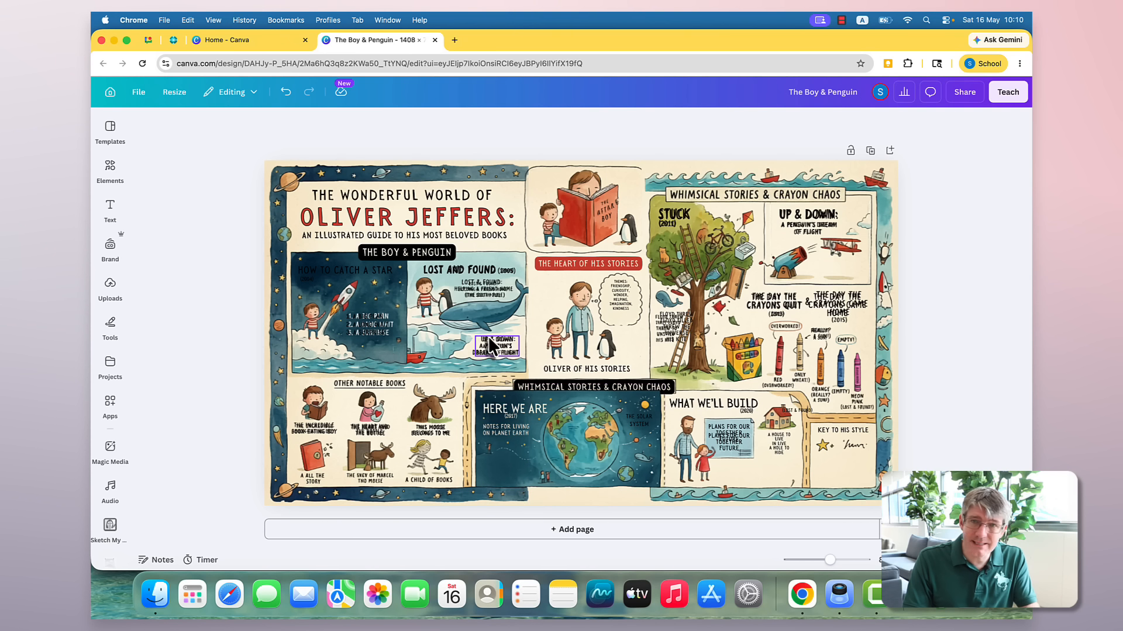
Step: Delete the duplicate text boxes overlapping the "Lost and Found" title, its subtitle and the "Up & Down" caption in the whale panel
left_click_drag(483, 279, 457, 272)
left_click(479, 269)
left_click(467, 282)
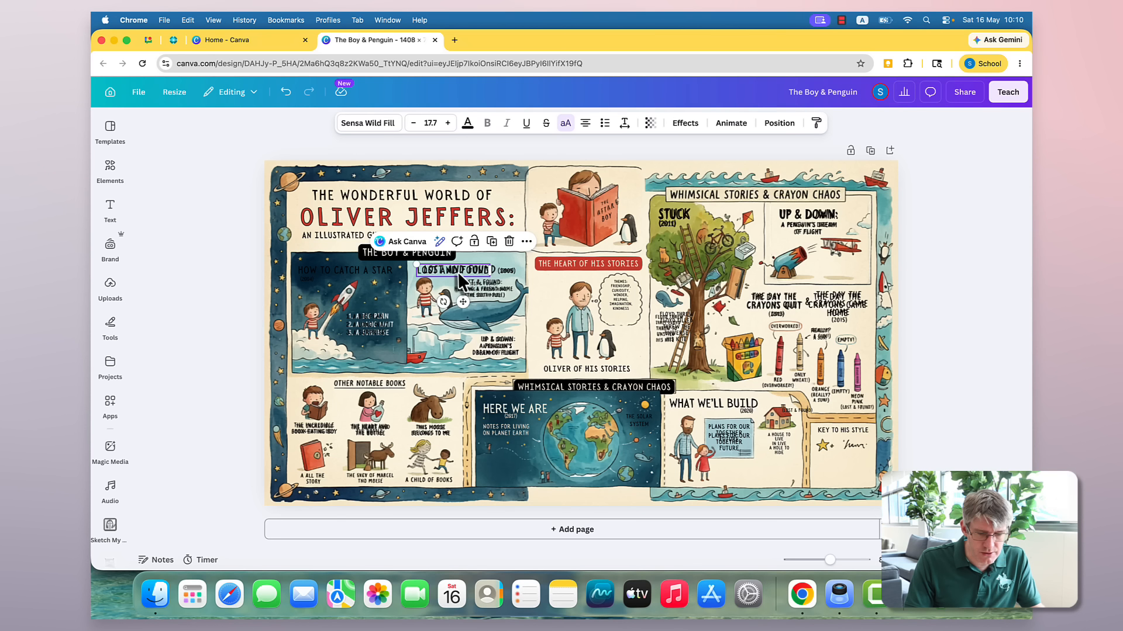
key("Delete")
left_click(486, 287)
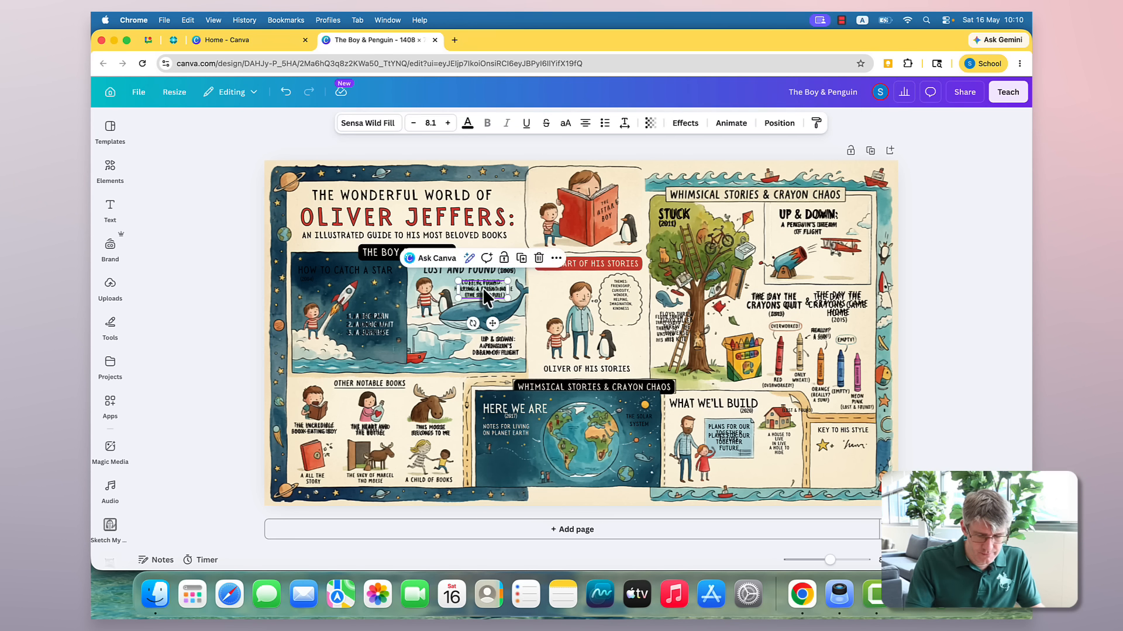
key("Delete")
left_click(489, 353)
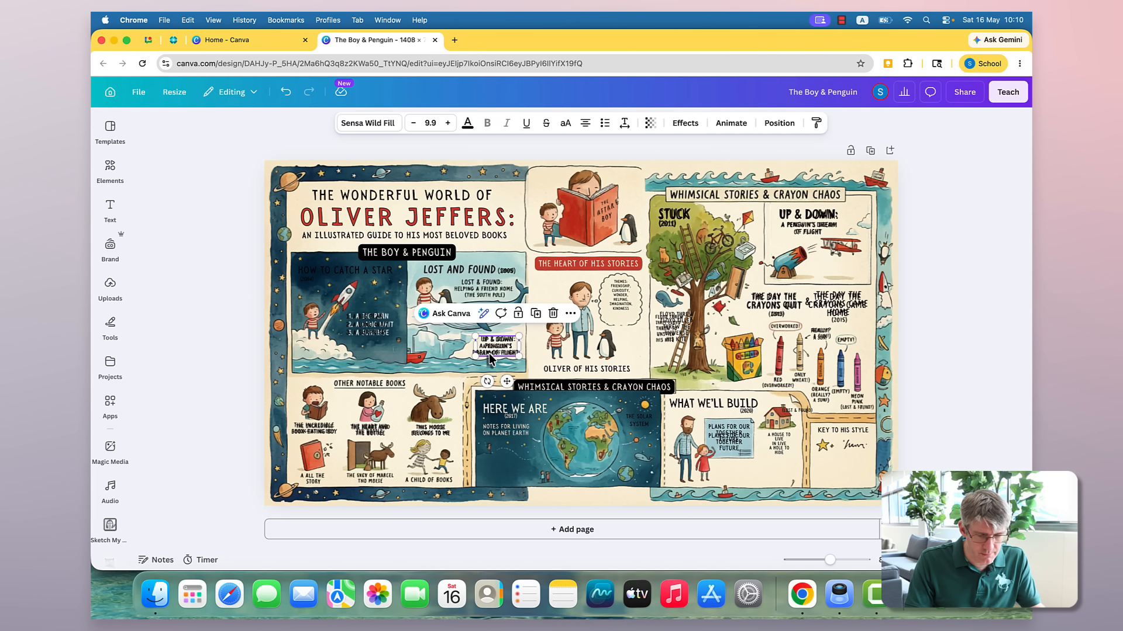
key("Delete")
Step: Recolour the red book in the upper centre illustration with the yellow from the Brand Kit palette
left_click(583, 223)
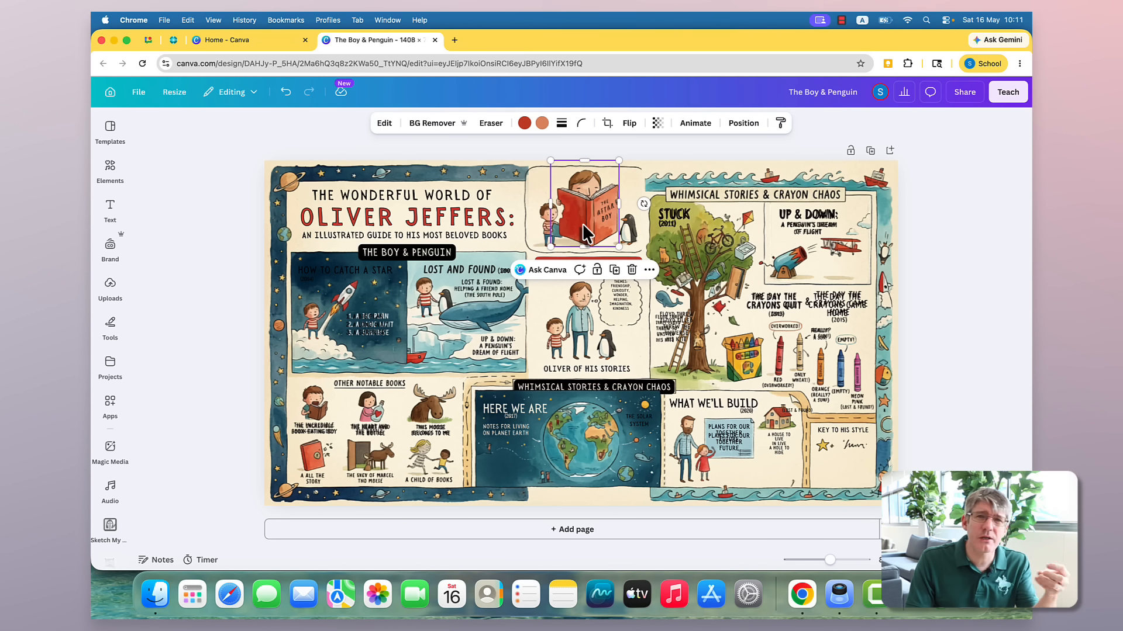
left_click(525, 124)
left_click(254, 280)
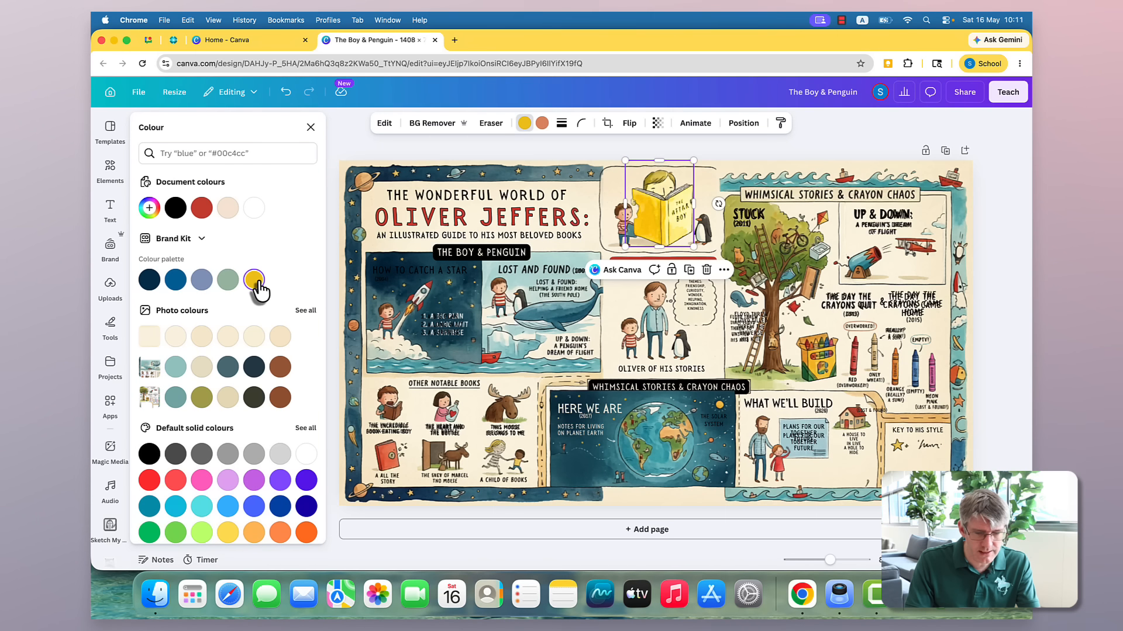
left_click(730, 350)
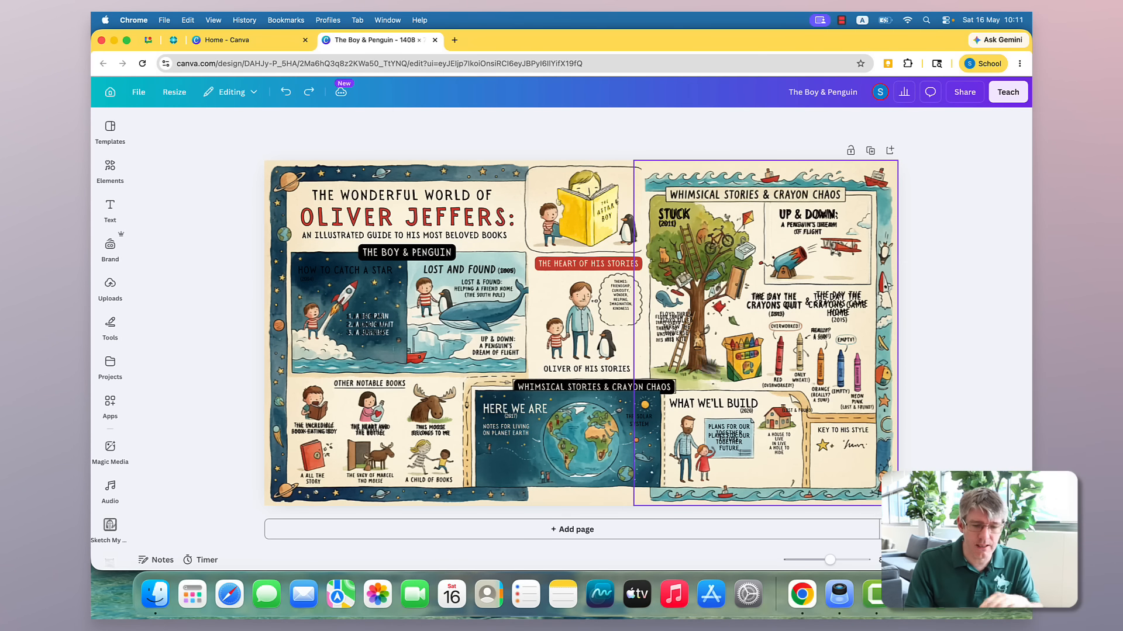
Step: Swap the star and the scribble under "Key to His Style" and move the girl away from the man under "What We'll Build"
left_click(749, 219)
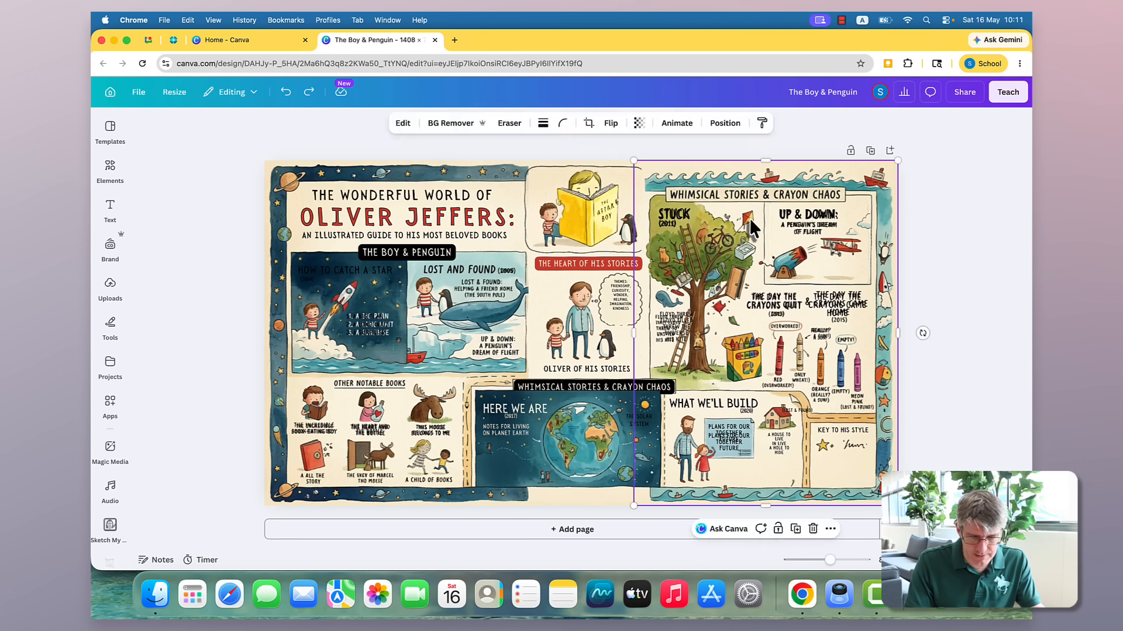
left_click(927, 374)
mouse_move(826, 457)
left_mouse_down()
mouse_move(859, 474)
mouse_move(838, 451)
mouse_move(832, 461)
left_mouse_up()
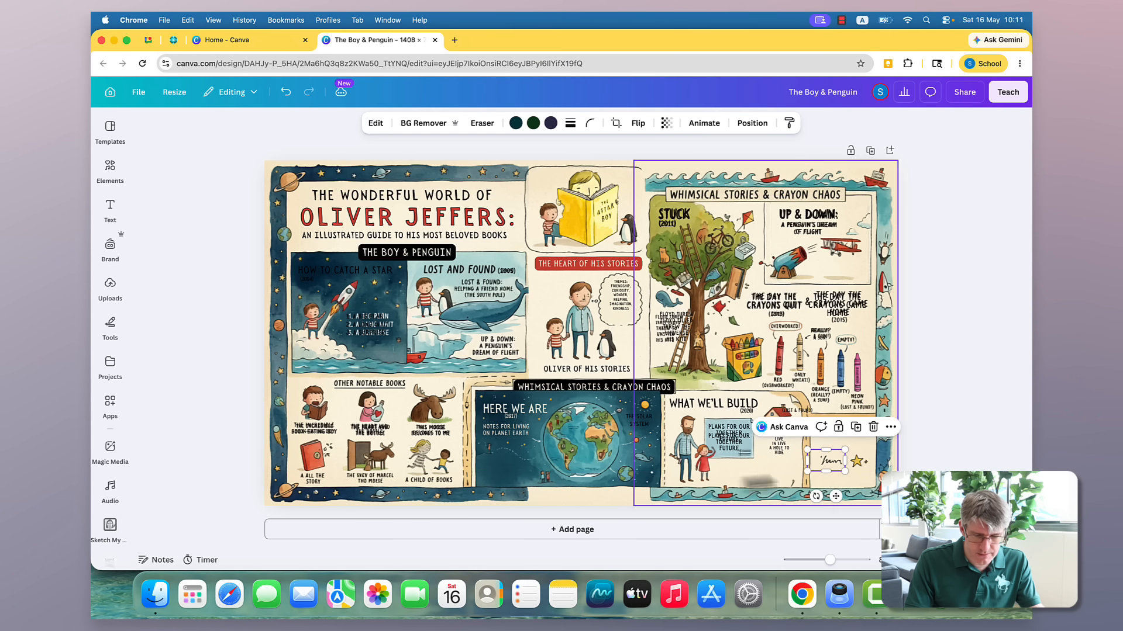
left_click(701, 473)
left_click_drag(702, 475, 752, 475)
left_click(952, 409)
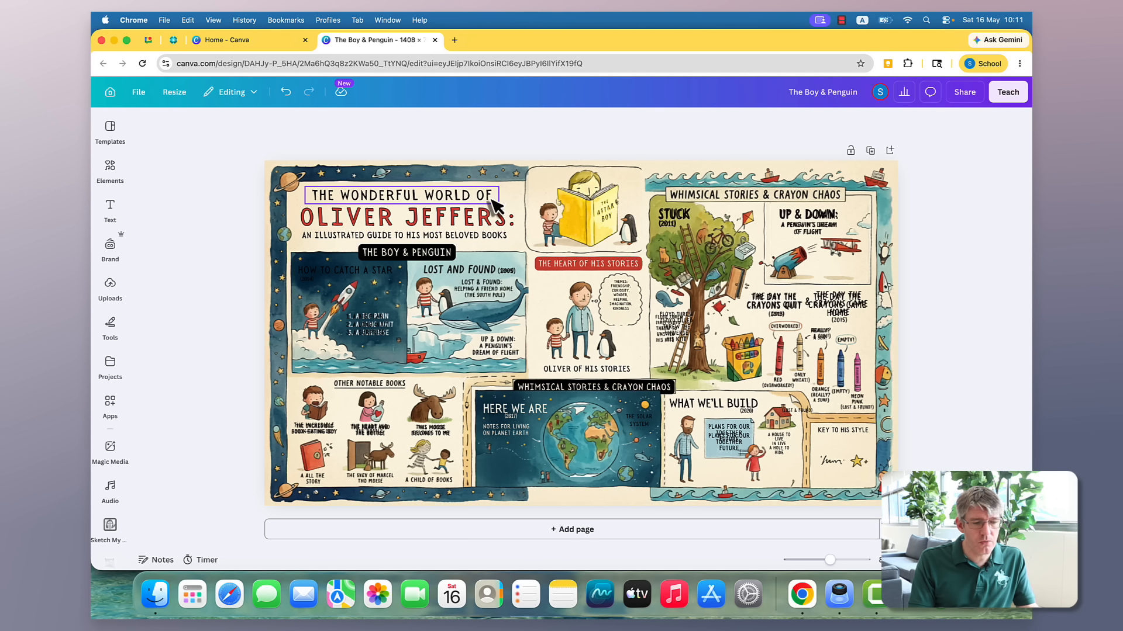
Step: Switch to Finder and open Avengers.jpg from the Demo folder to view the image
key("ctrl+Up")
left_click(321, 188)
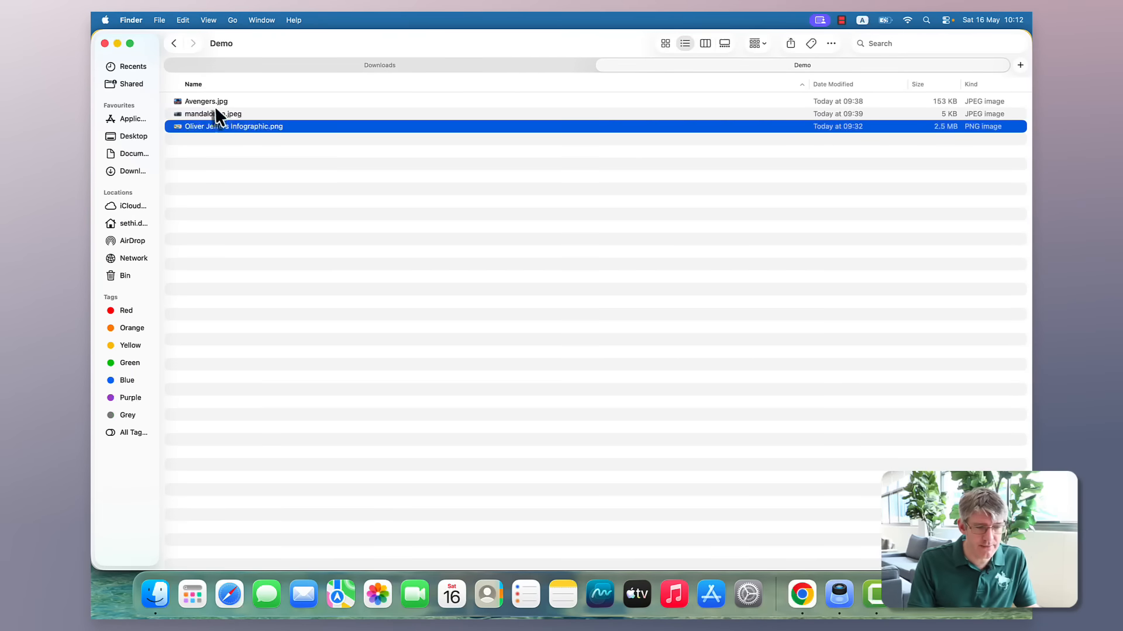
double_click(211, 102)
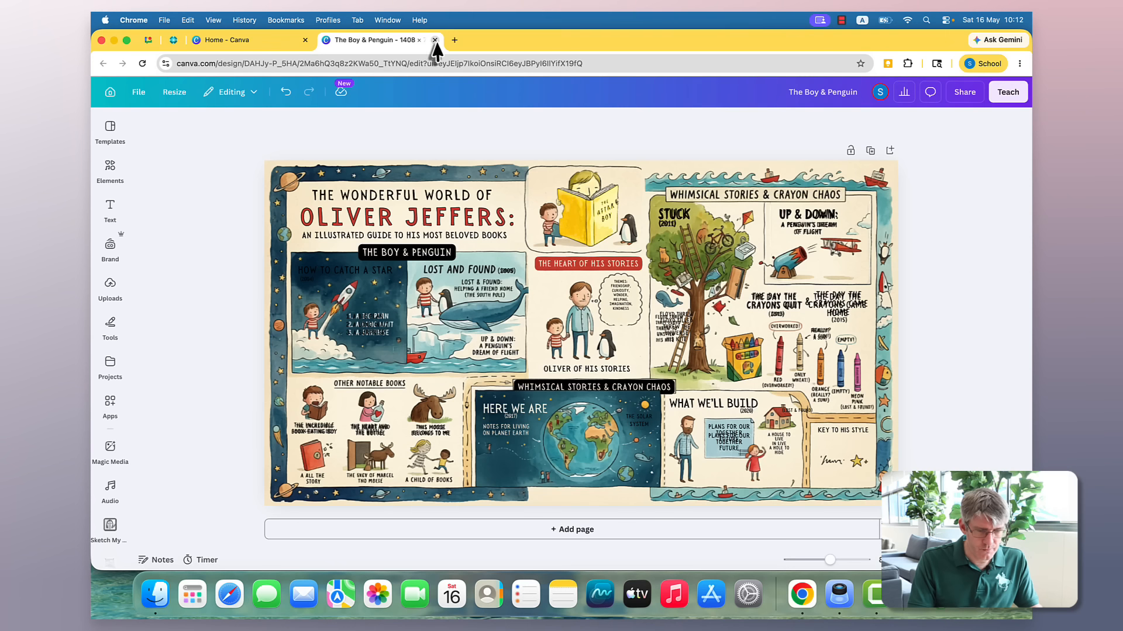
Step: Close the infographic design and upload Avengers.jpg from the Demo folder as the Magic Layers image
left_click(431, 45)
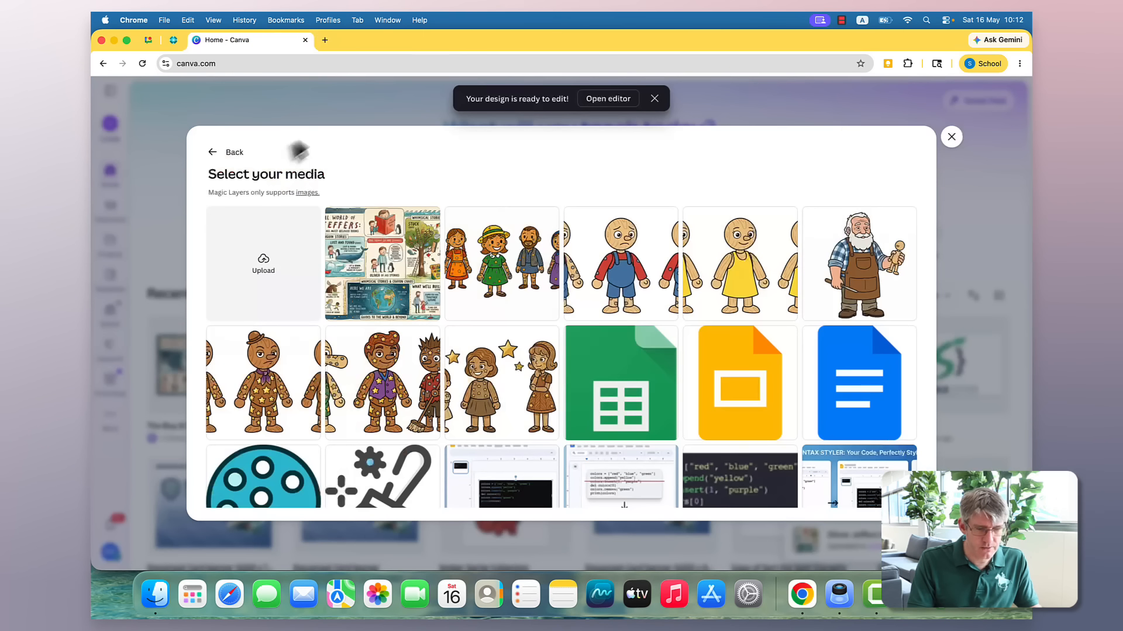
left_click(271, 268)
left_click(413, 225)
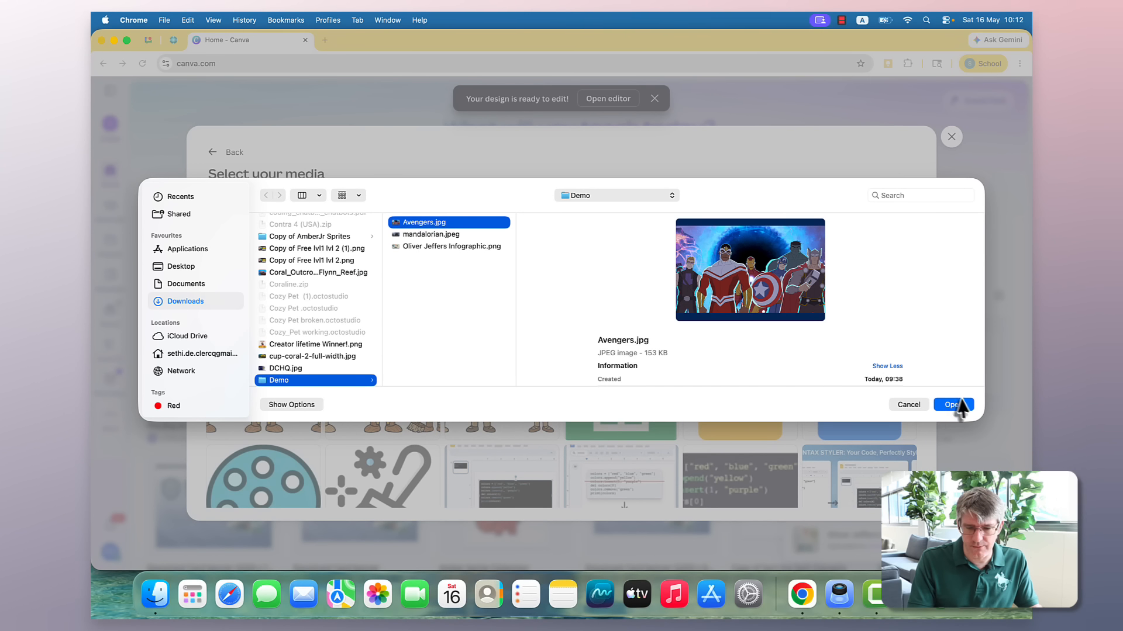
left_click(954, 405)
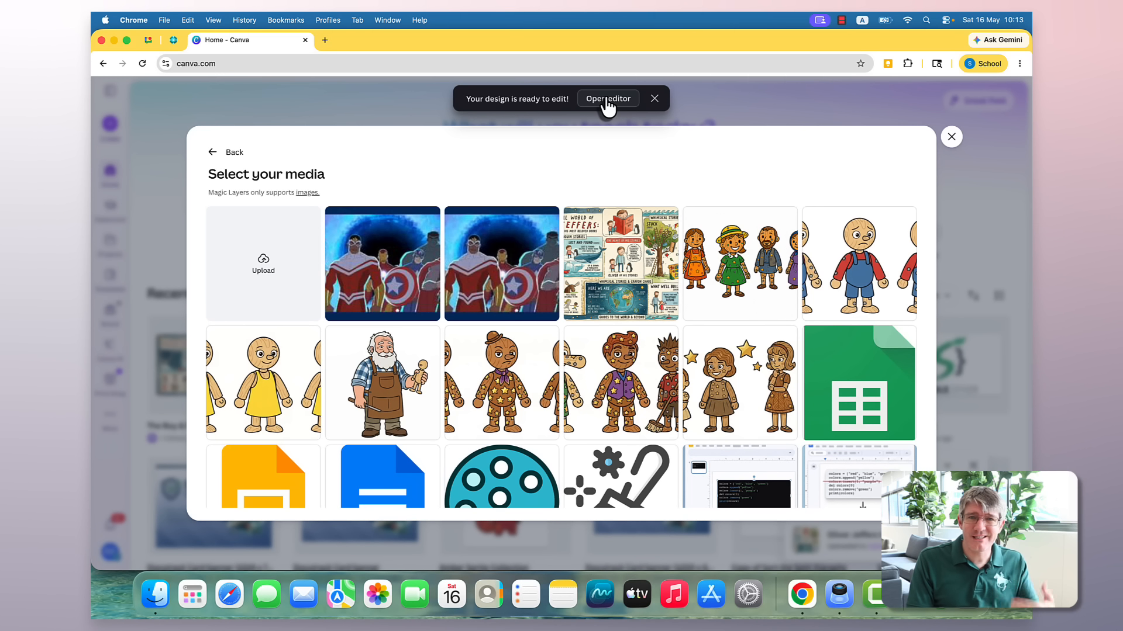
Step: Open the Avengers design in the editor, close the image editing options and deselect the separated layers
left_click(608, 99)
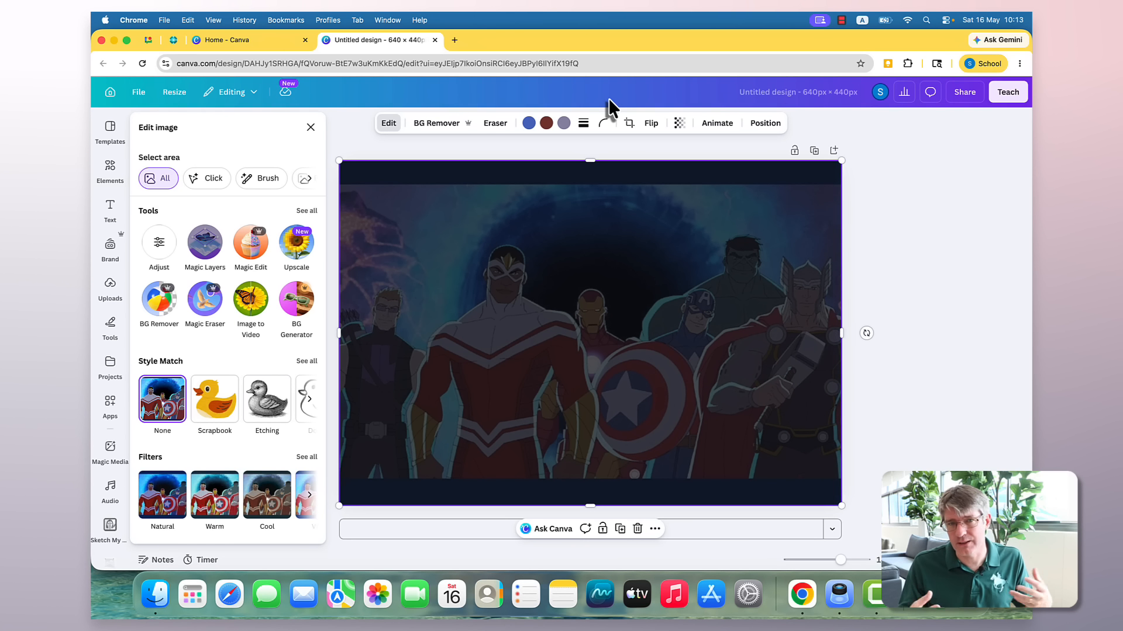
left_click(311, 127)
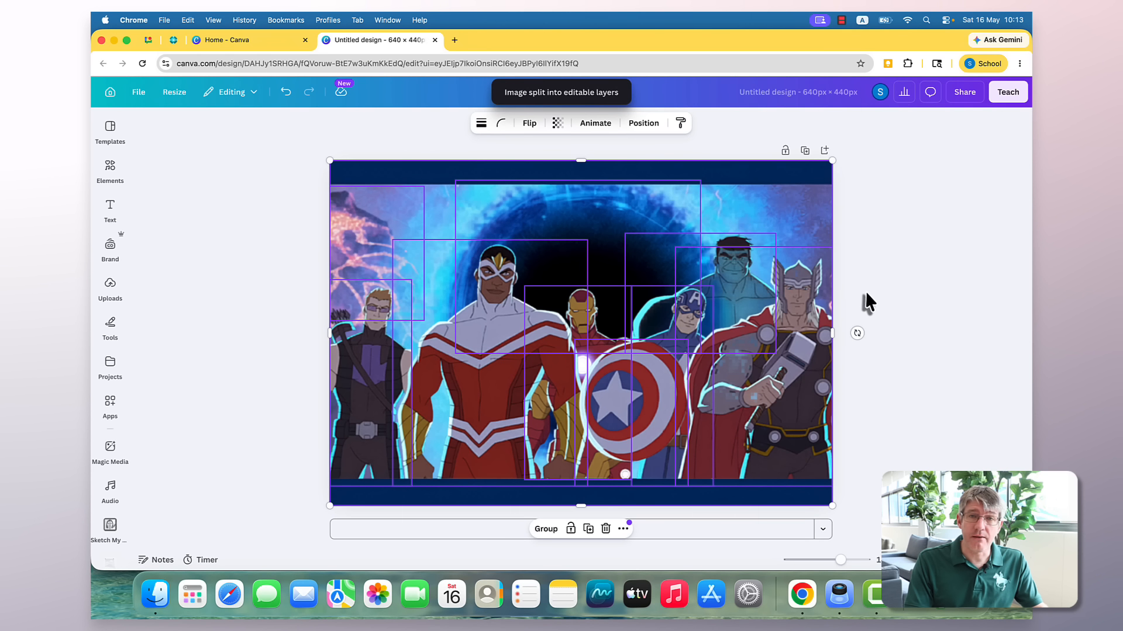
left_click(865, 294)
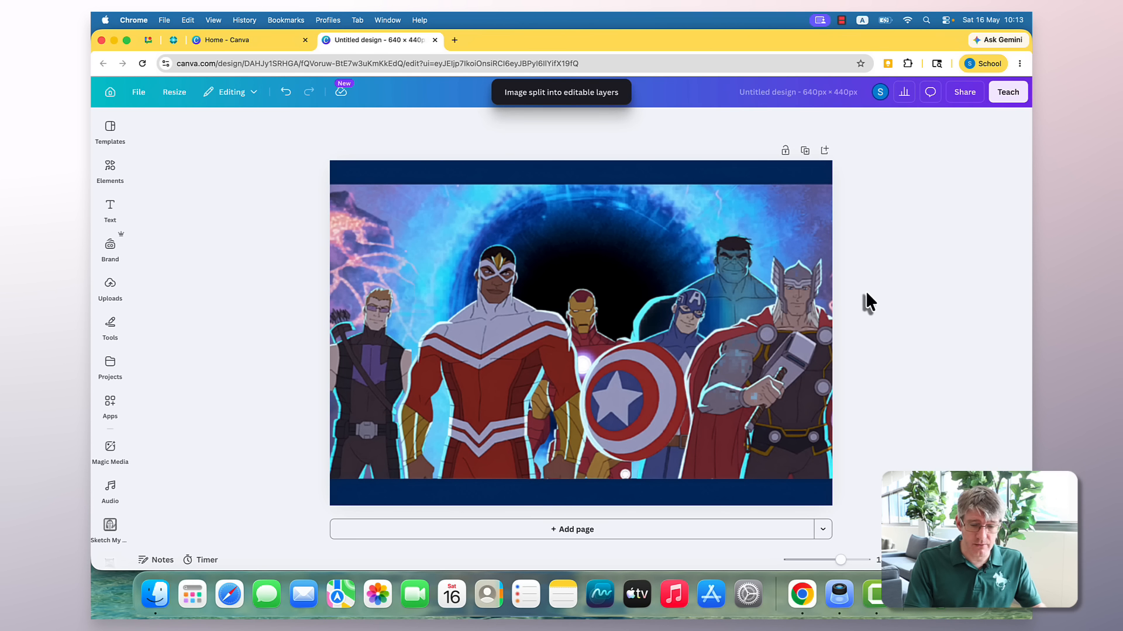
Step: Shift the archer and the red-and-white suited hero toward the left edge of the Avengers picture, then deselect them
left_click(740, 367)
mouse_move(739, 368)
left_mouse_down()
mouse_move(765, 366)
mouse_move(709, 369)
mouse_move(736, 377)
left_mouse_up()
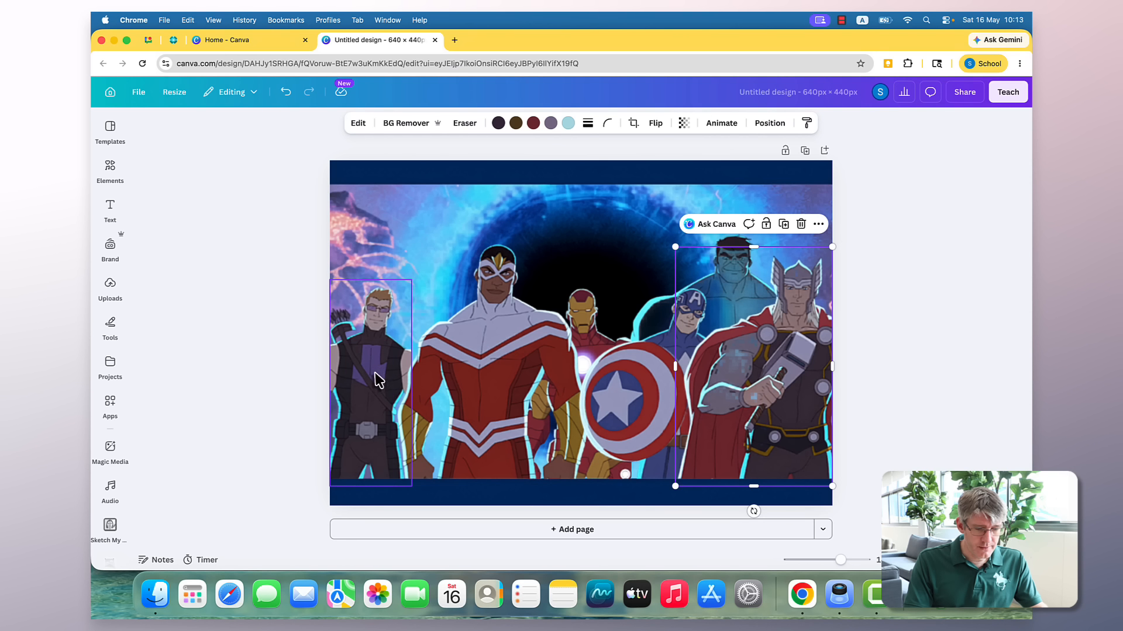
left_click_drag(369, 374, 341, 371)
left_click_drag(481, 374, 423, 367)
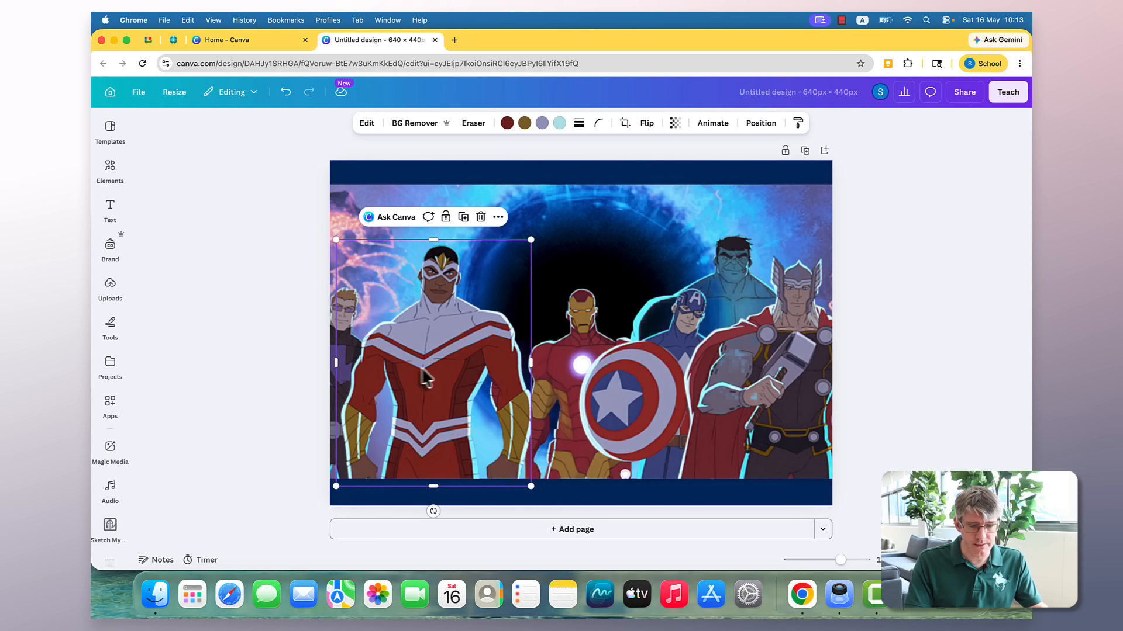
left_click(229, 255)
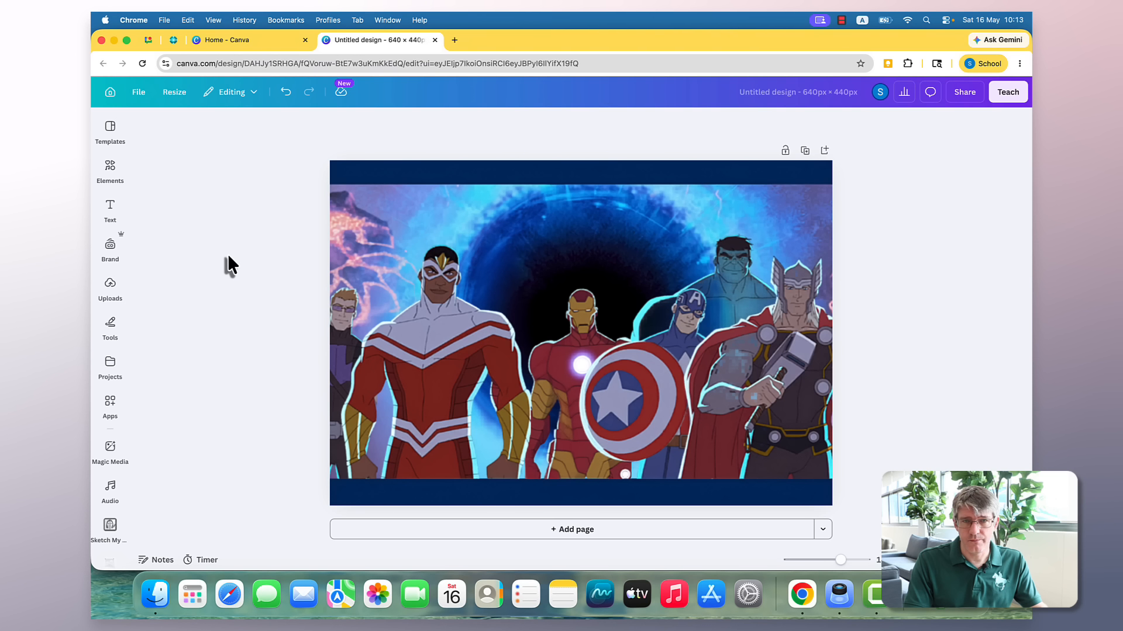